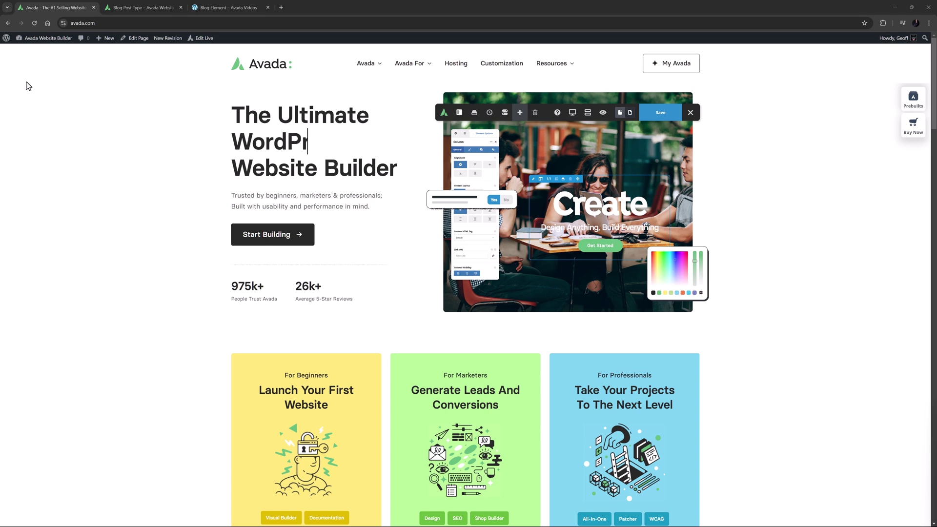
Switch to the Blog Post Type documentation page listing its 14 articles
click(121, 8)
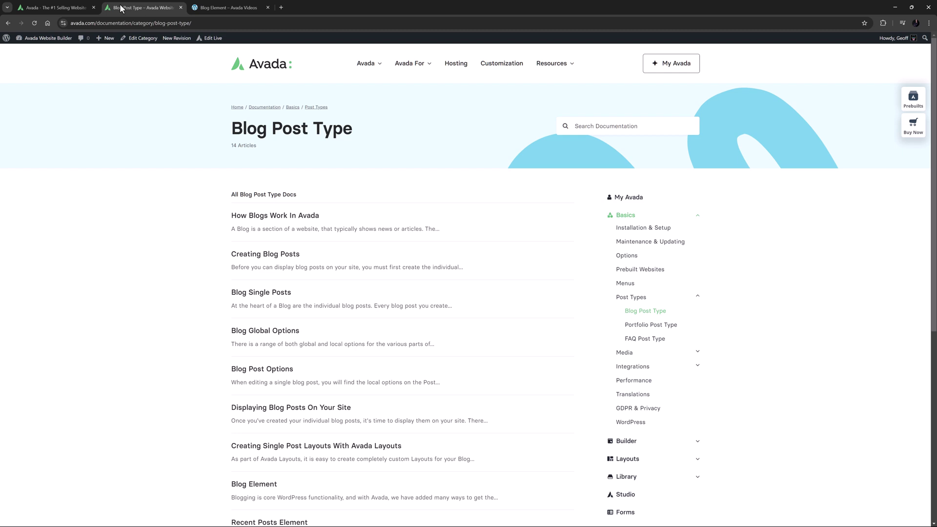
Switch to the Blog Element page open in the Avada Live builder
click(228, 8)
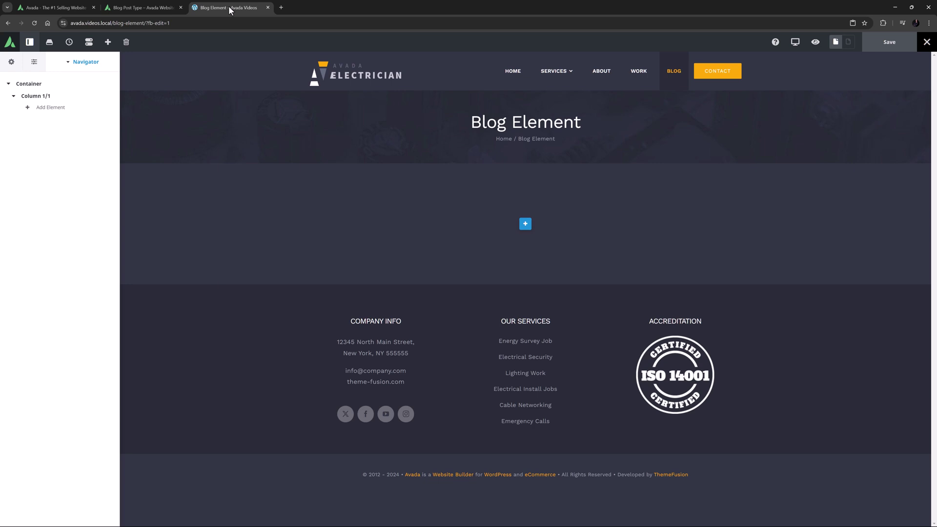
Add a Blog element to the empty column so the latest posts appear
click(525, 224)
click(298, 137)
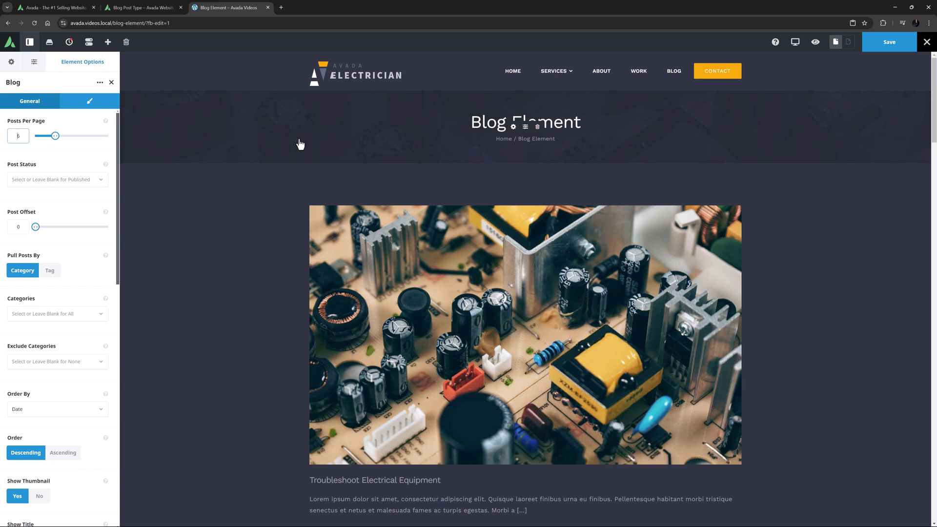
click(99, 185)
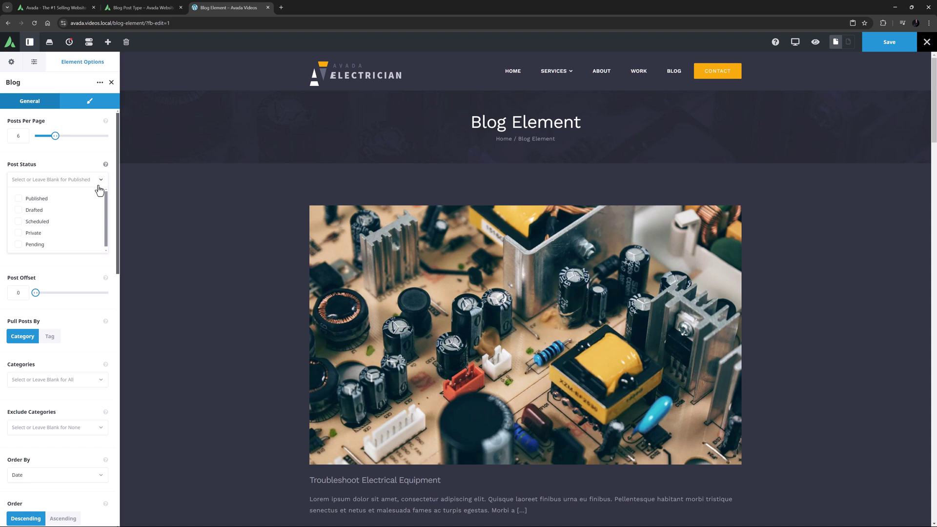
click(98, 187)
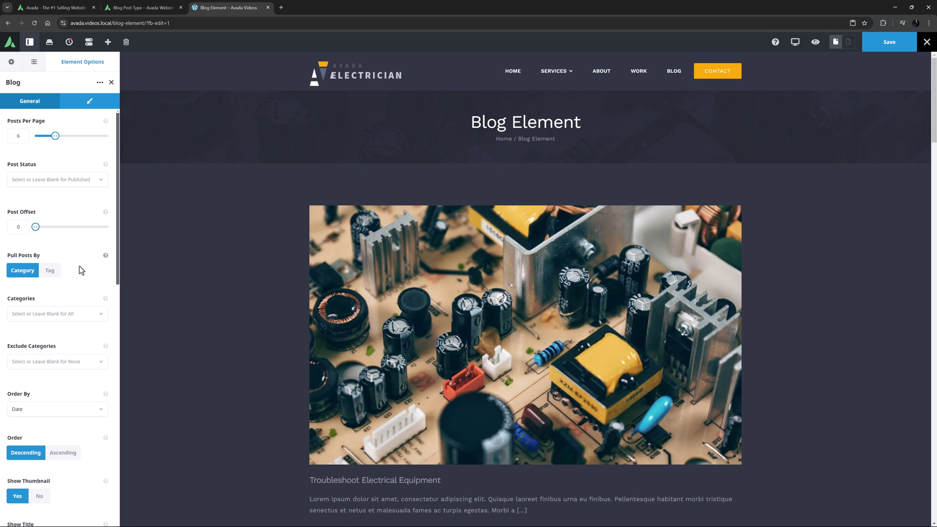
click(50, 275)
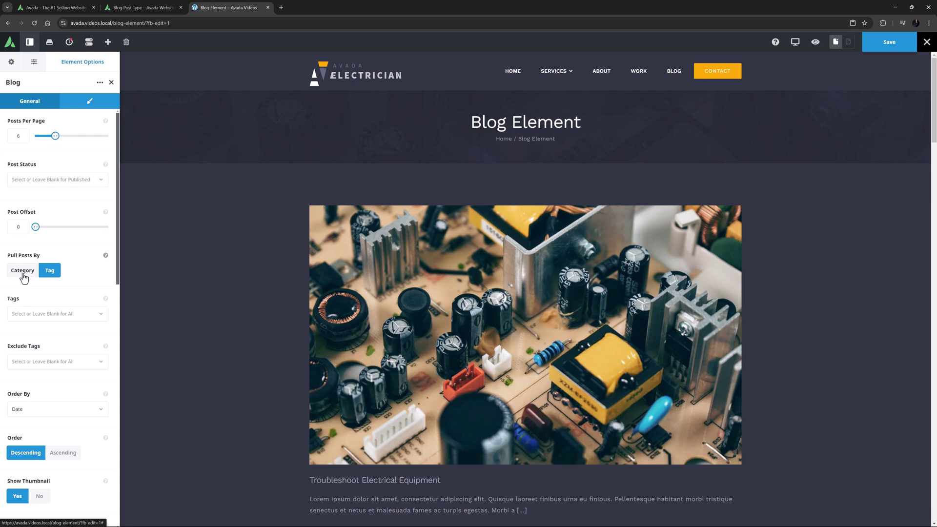
click(23, 274)
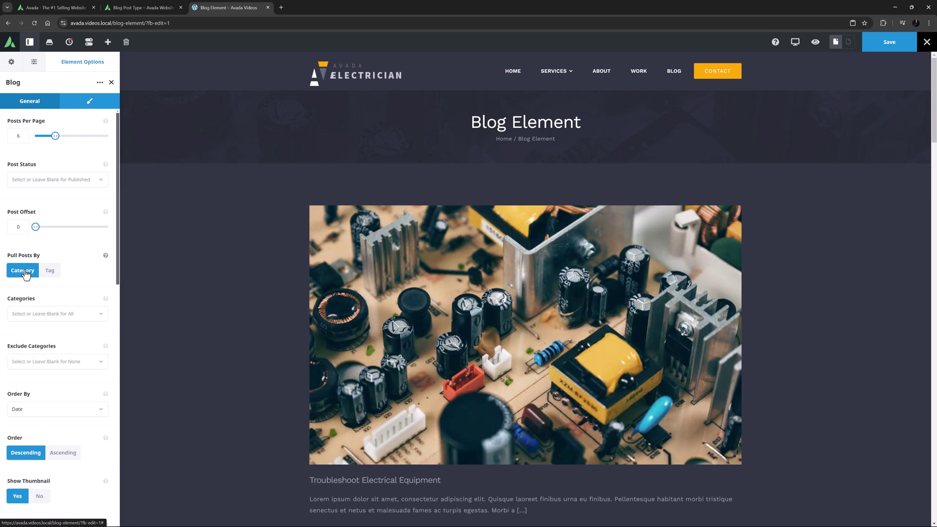
scroll(24, 278, down, 5)
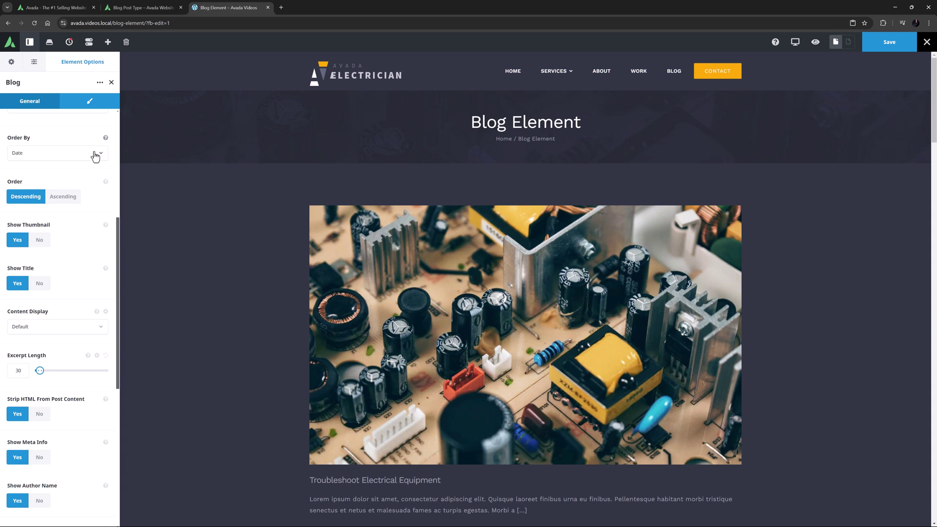
click(95, 155)
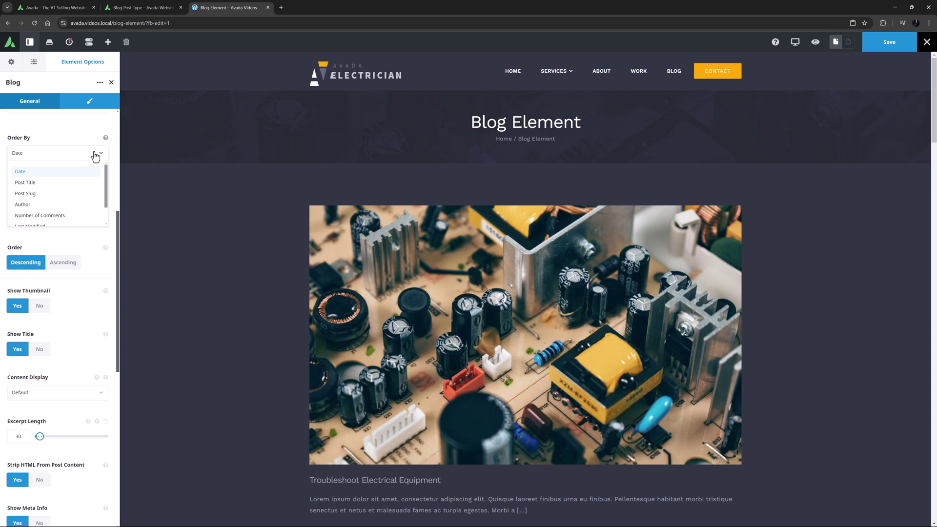
scroll(83, 208, down, 1)
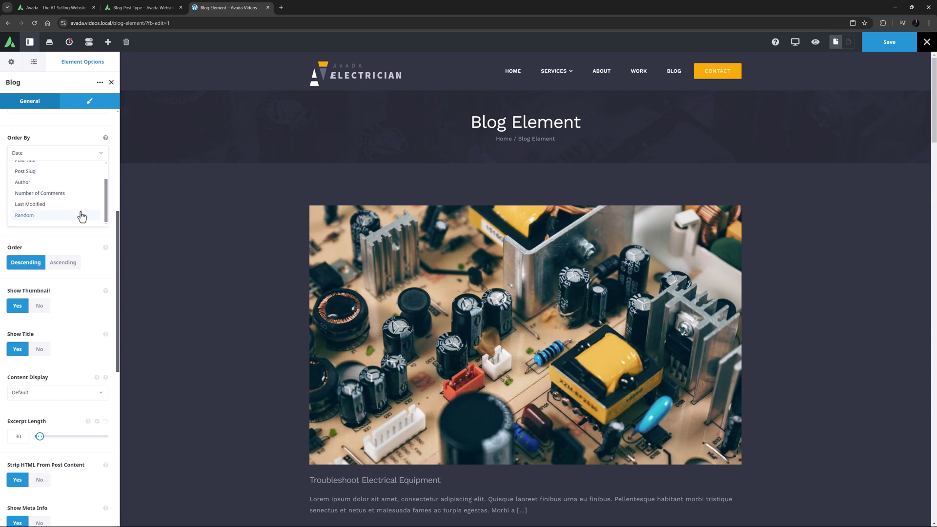
click(99, 155)
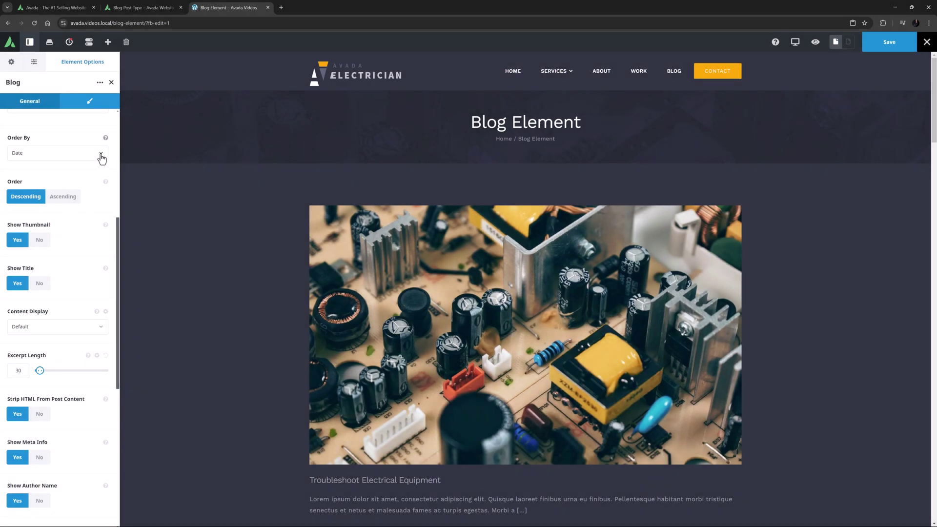
click(98, 332)
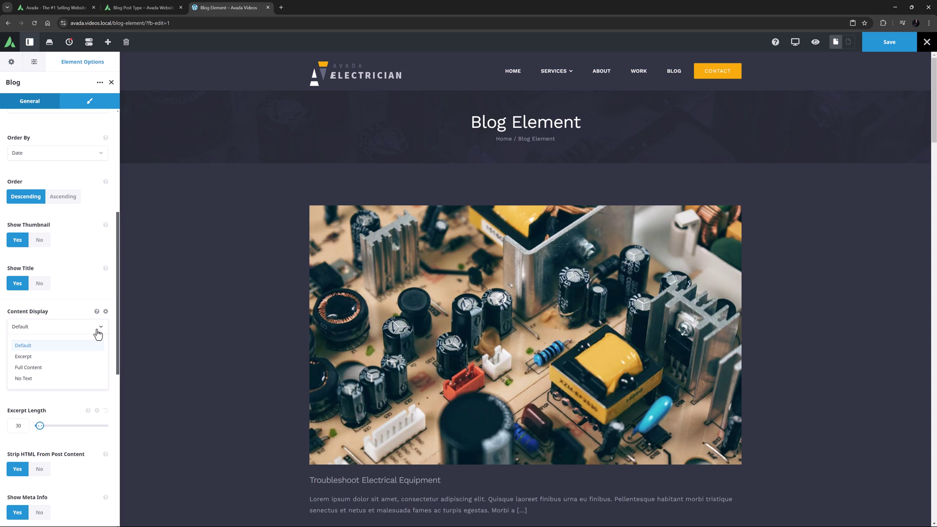
click(98, 332)
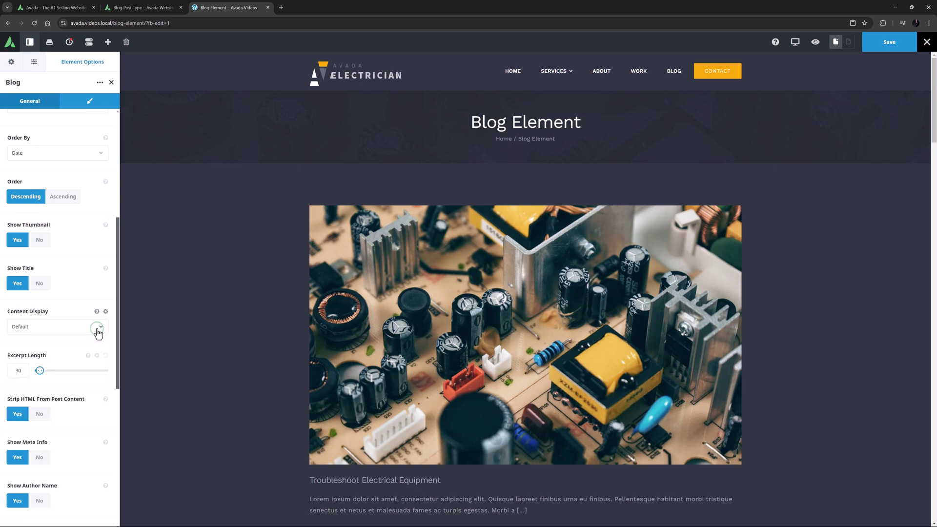
click(96, 311)
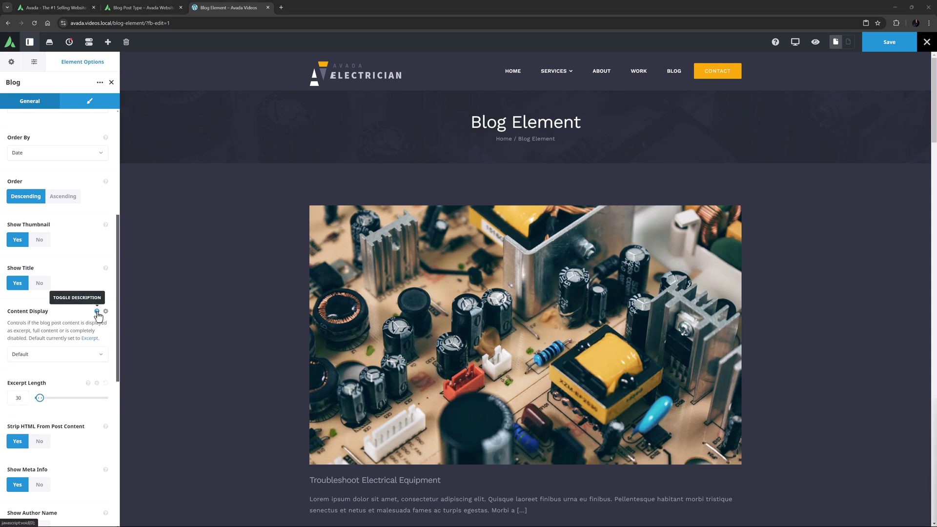
click(96, 311)
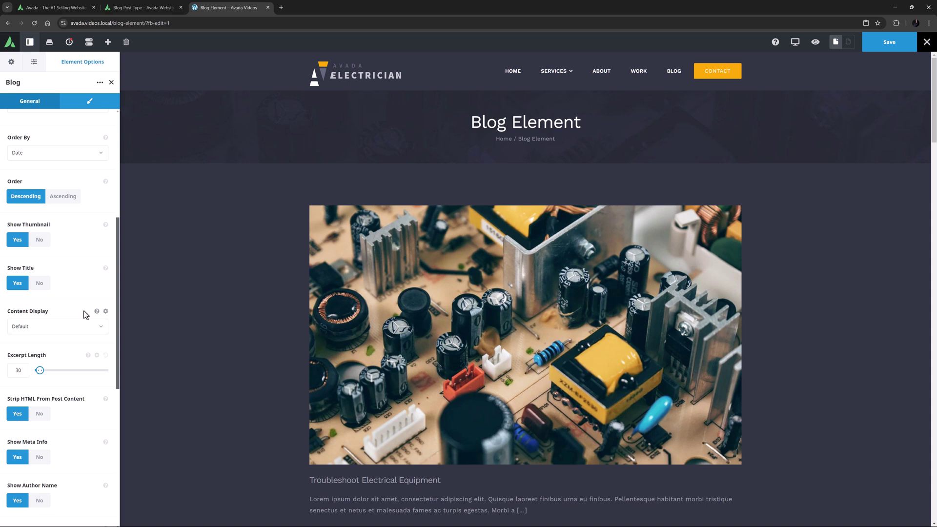
click(11, 61)
scroll(28, 326, down, 3)
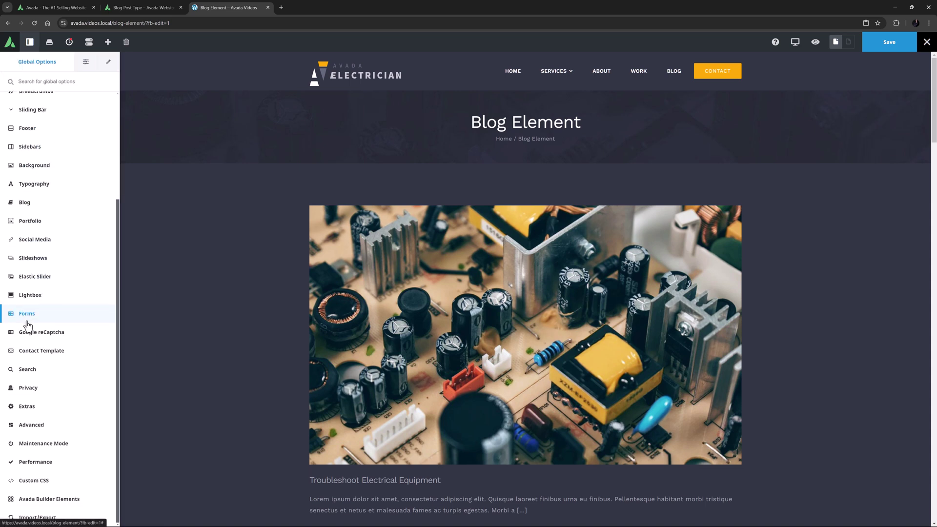
click(29, 406)
click(38, 421)
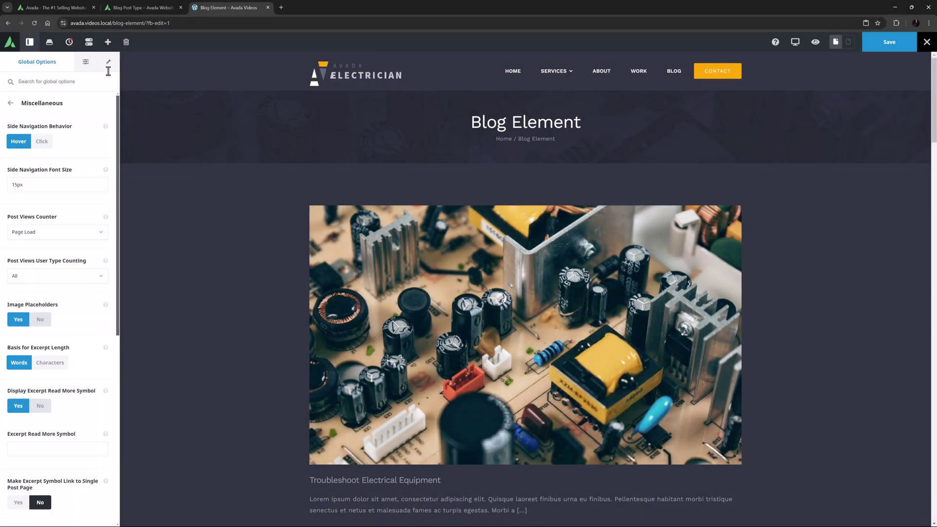
click(108, 62)
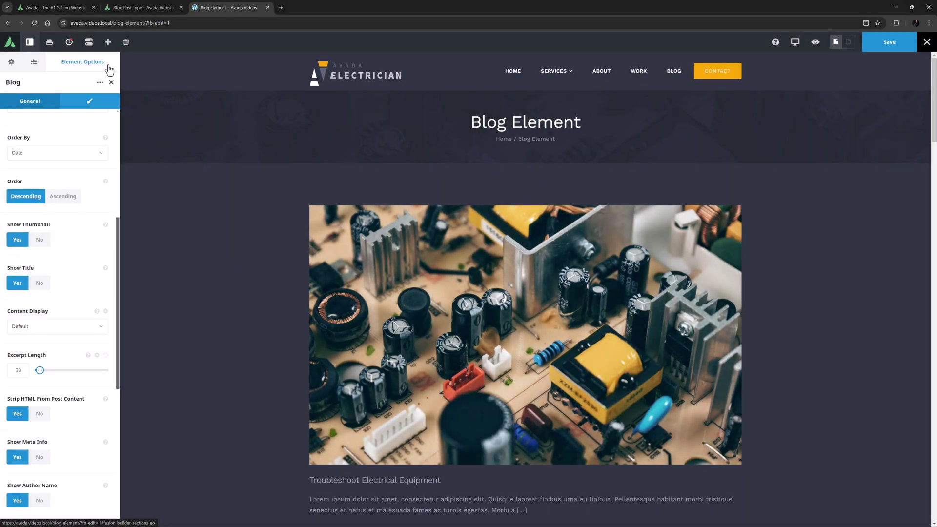
Review the Blog element's General show/hide options, then switch to its Design settings
scroll(90, 180, down, 3)
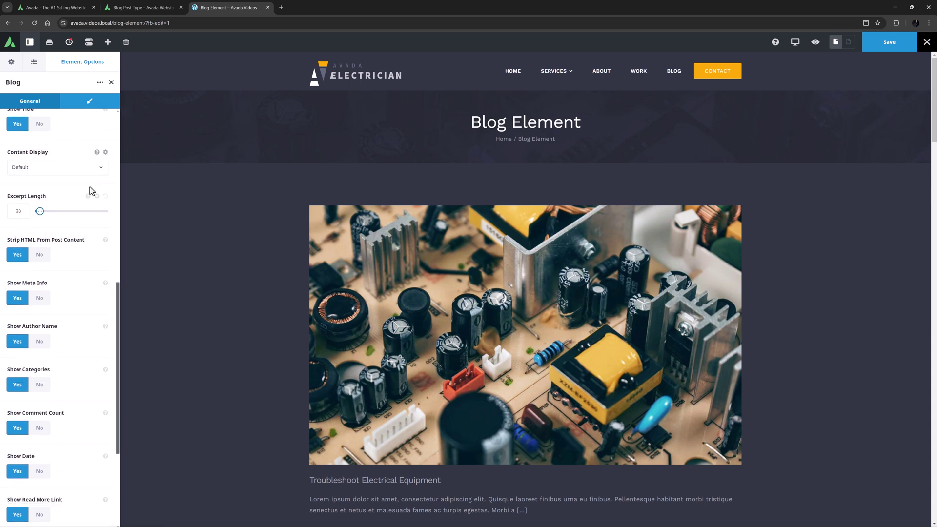
scroll(89, 190, down, 2)
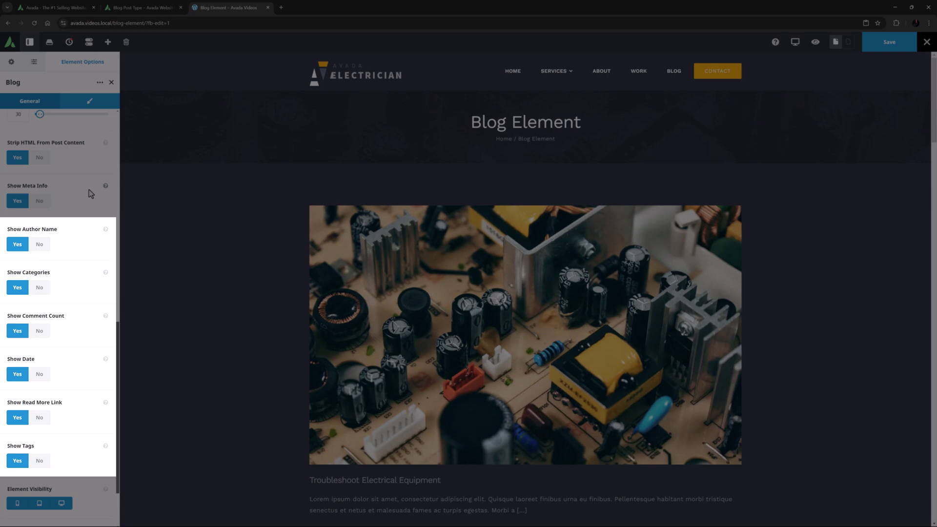
scroll(90, 195, down, 2)
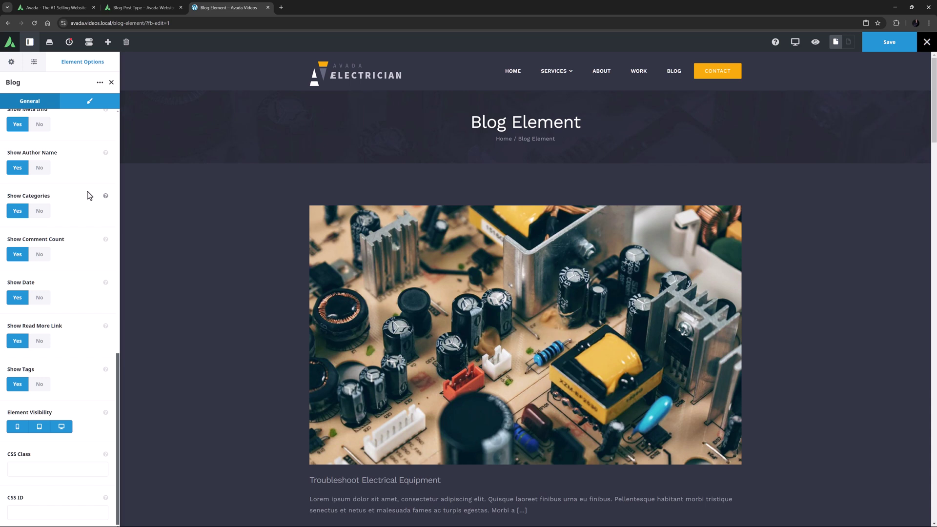
click(91, 101)
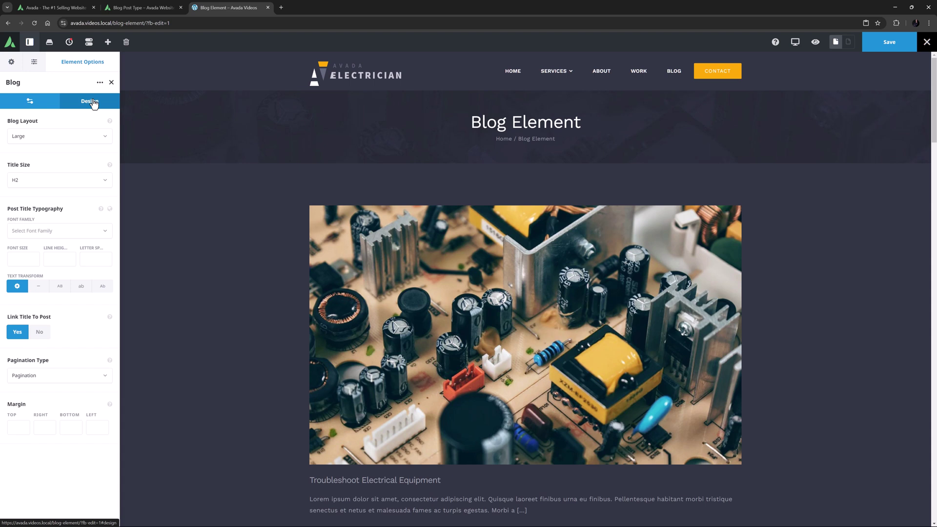
Try the Medium, Large Alternate, Medium Alternate, Timeline and Masonry layouts, settling on Grid
click(79, 137)
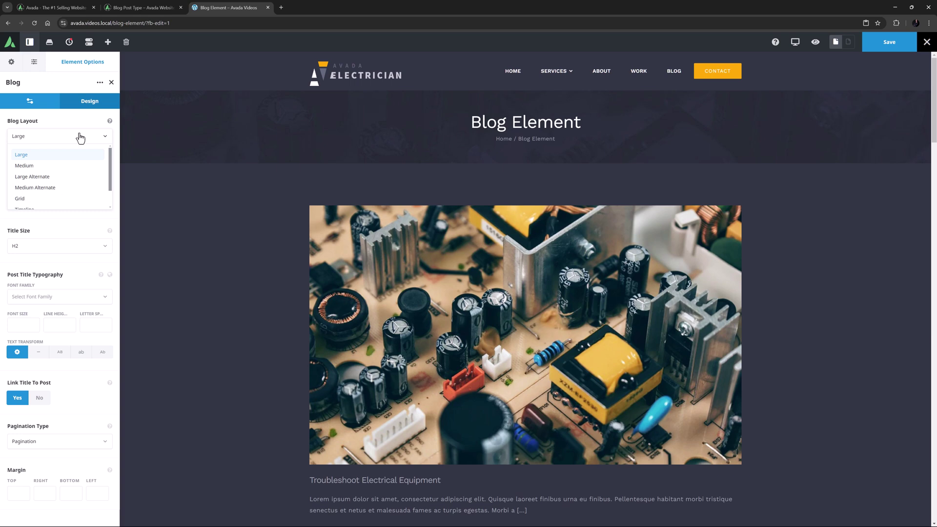
click(66, 165)
click(75, 139)
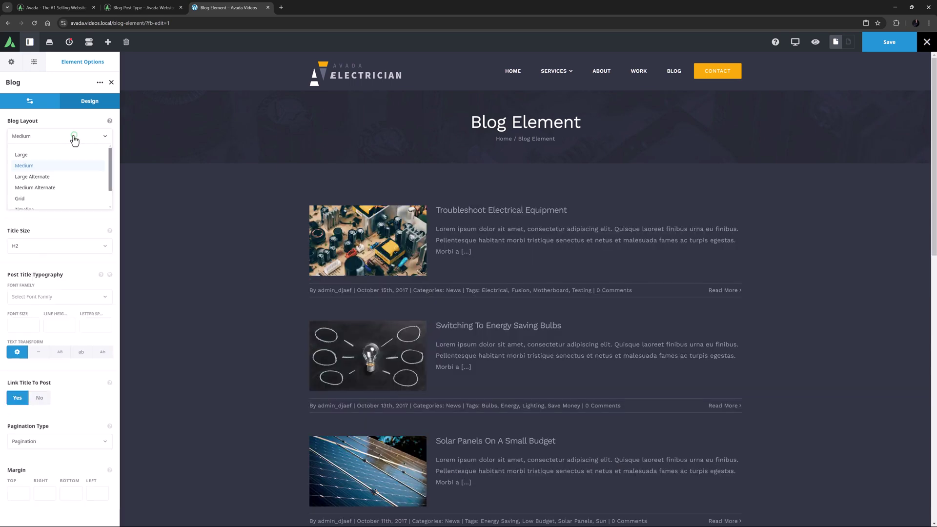
click(53, 176)
click(69, 138)
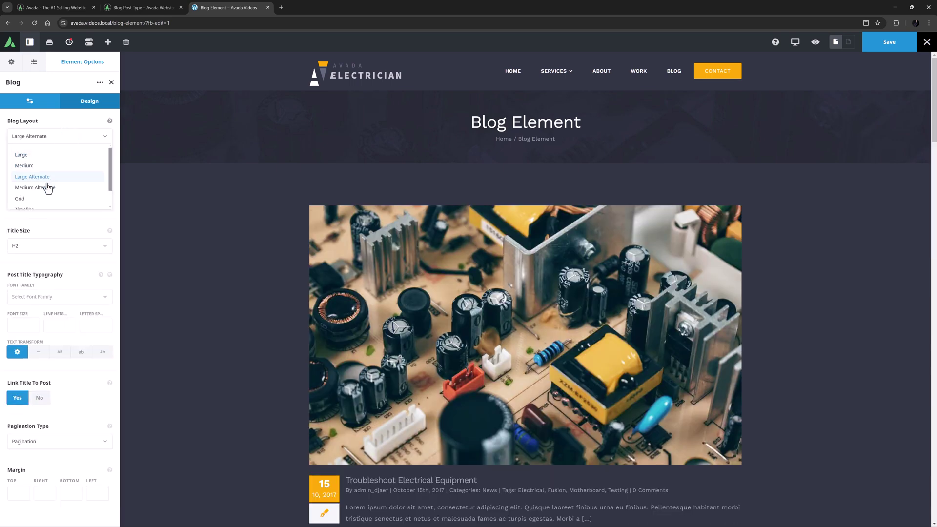
click(47, 188)
click(58, 139)
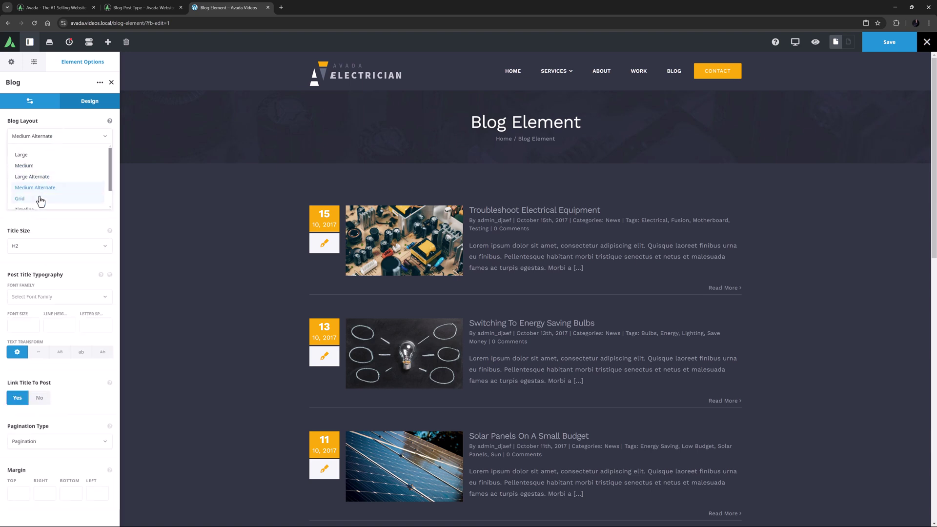
click(40, 200)
click(53, 139)
scroll(40, 190, down, 1)
click(40, 195)
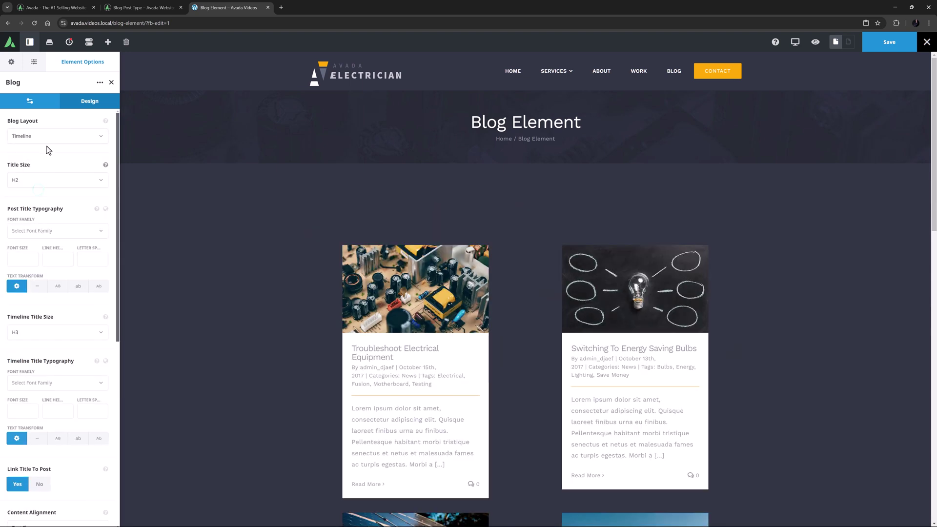
click(49, 137)
click(29, 199)
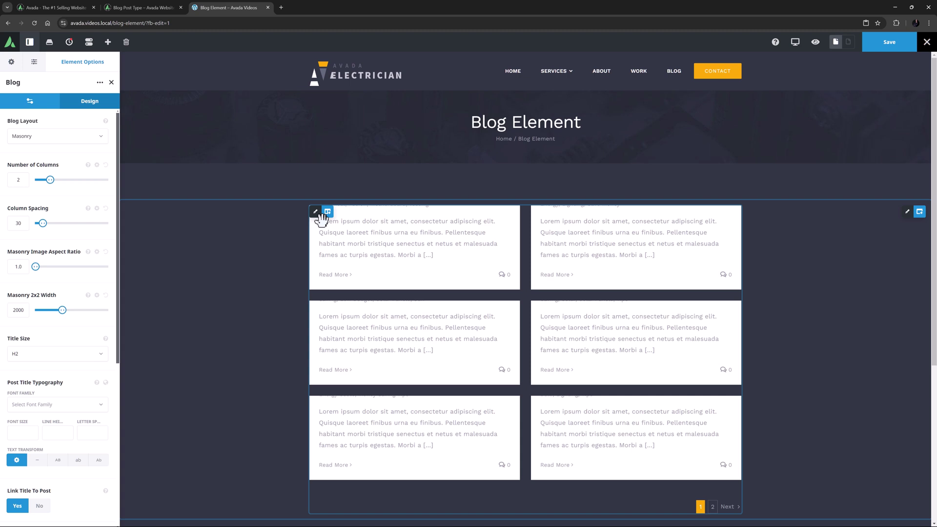
click(49, 141)
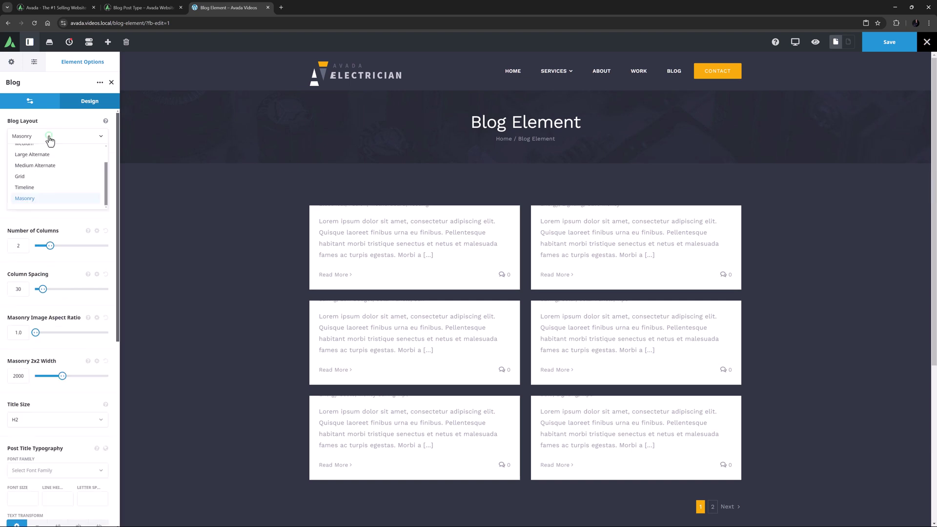
click(62, 178)
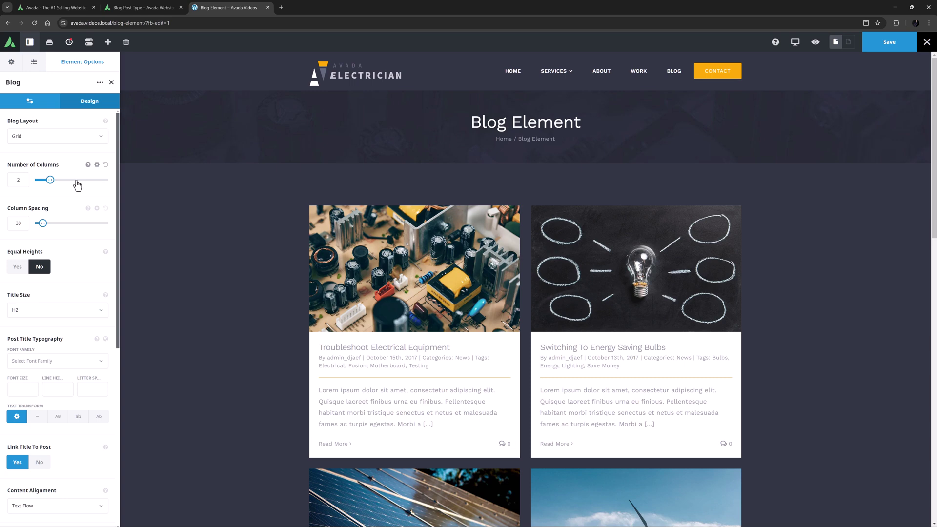
Set the grid to 3 columns with 40 column spacing and equal heights
double_click(7, 180)
text(3)
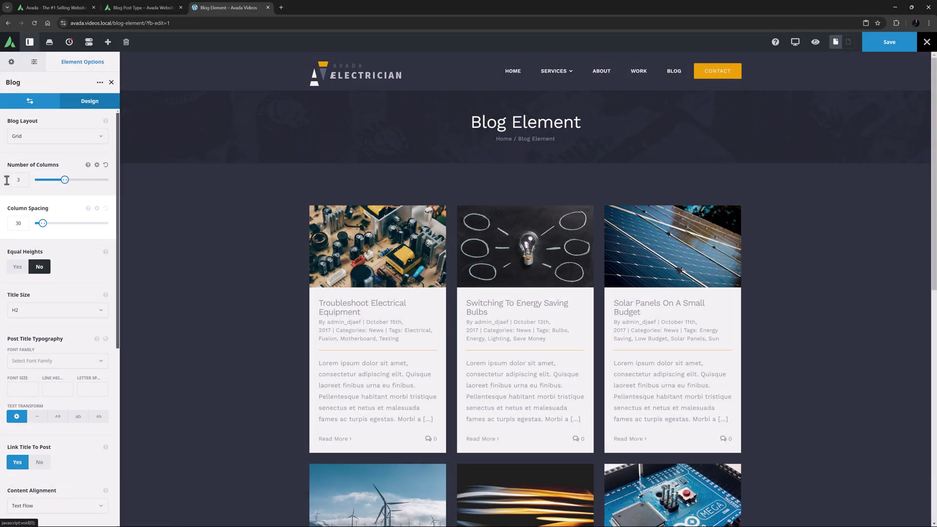
click(22, 224)
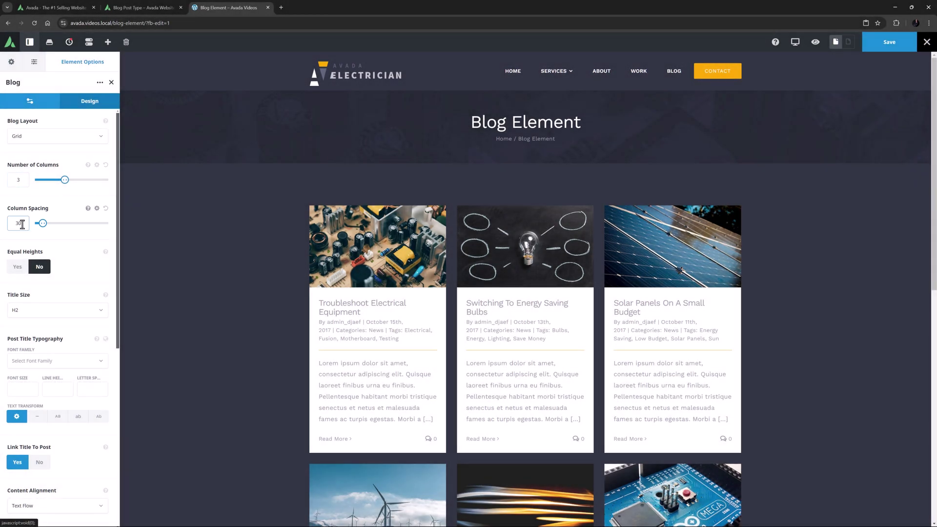
drag(22, 224, 9, 227)
text(40)
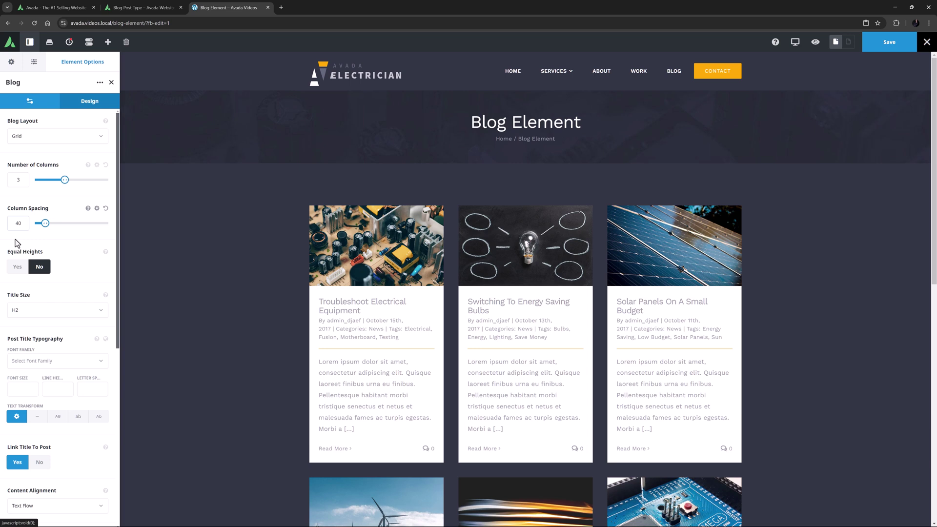
click(18, 267)
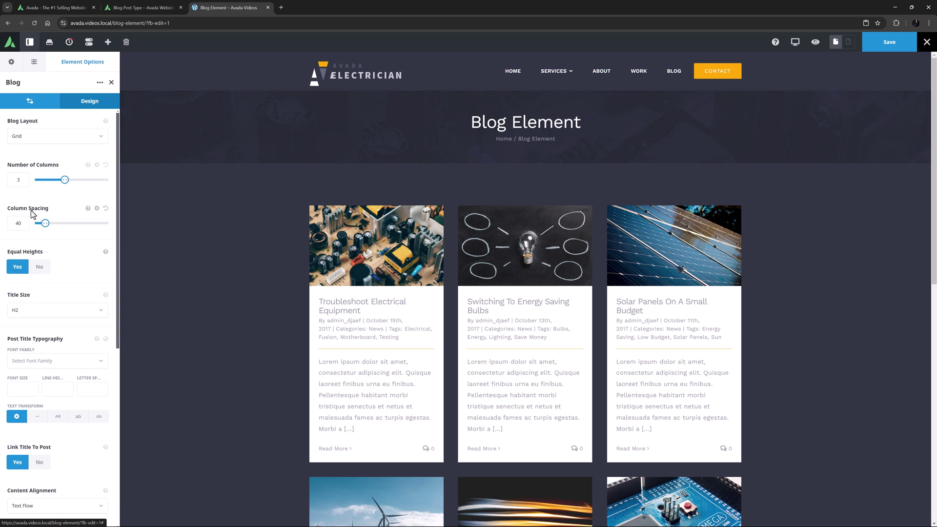
click(27, 100)
Set excerpt length to 9 and hide author name, categories and tags from post meta
scroll(43, 206, down, 5)
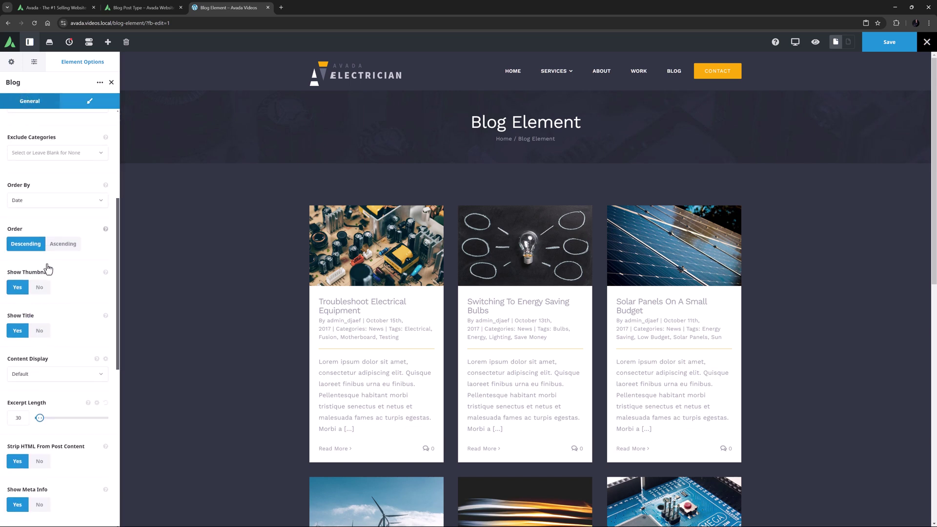
double_click(18, 371)
text(9)
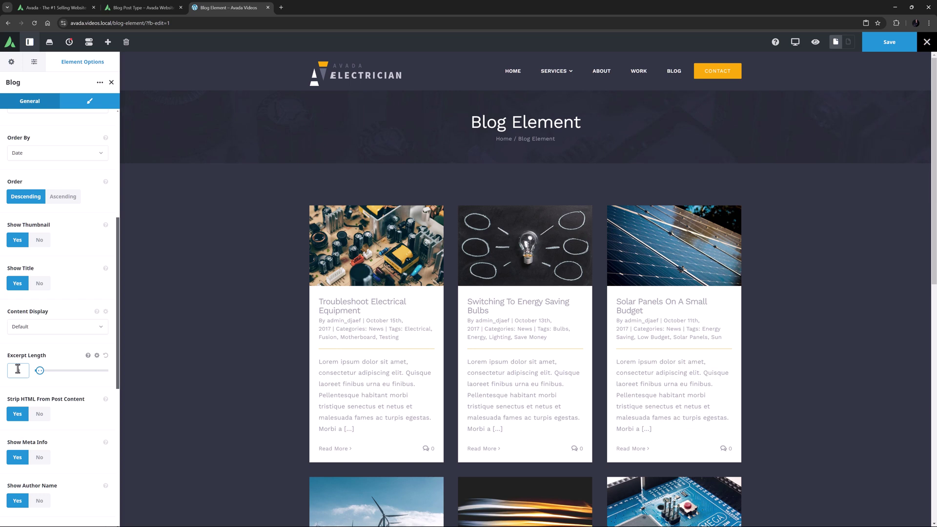
scroll(54, 381, down, 3)
scroll(54, 382, down, 1)
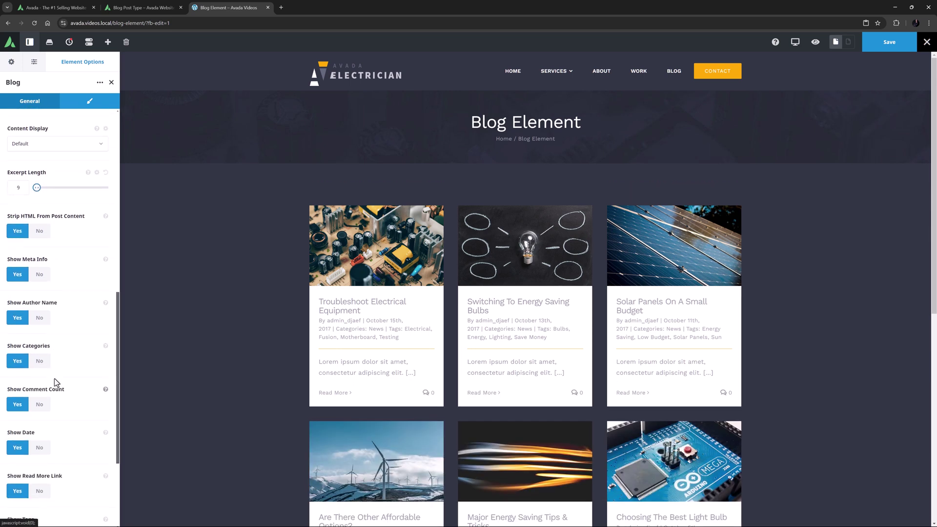
click(39, 318)
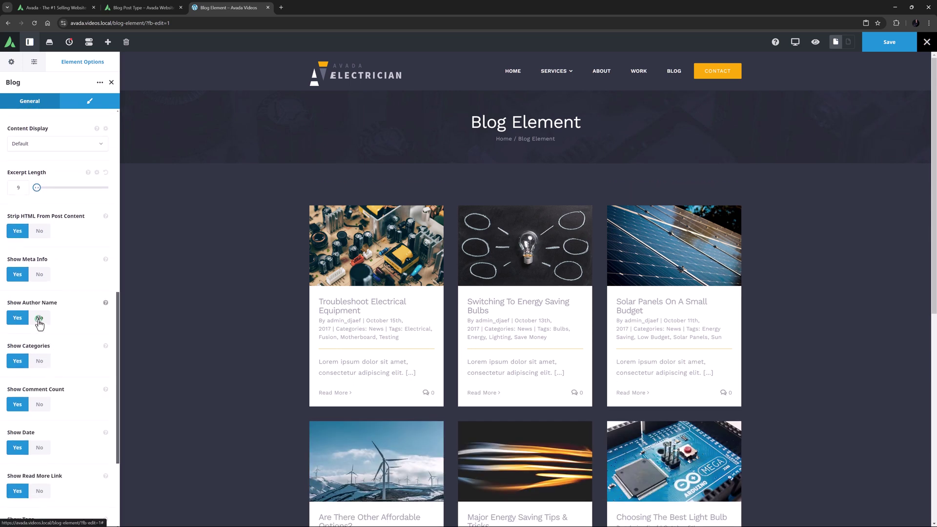
click(39, 360)
scroll(35, 485, down, 3)
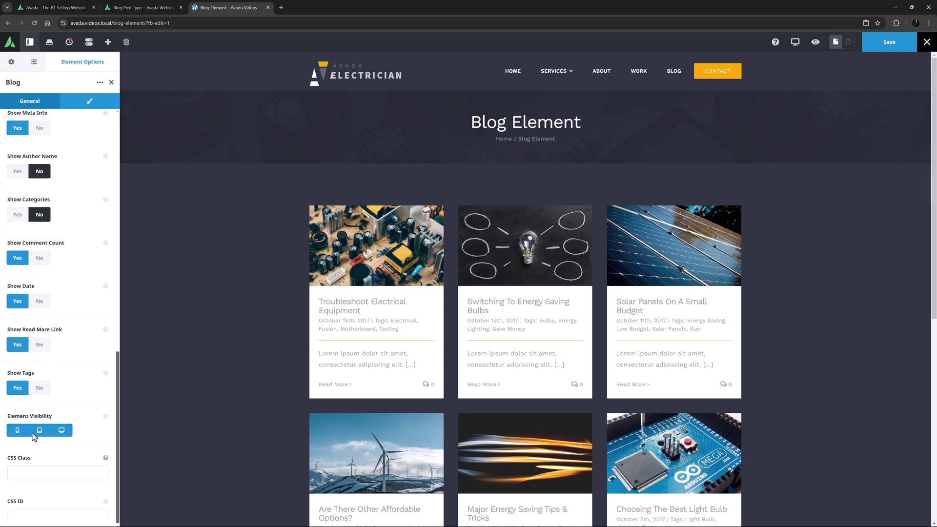
click(38, 388)
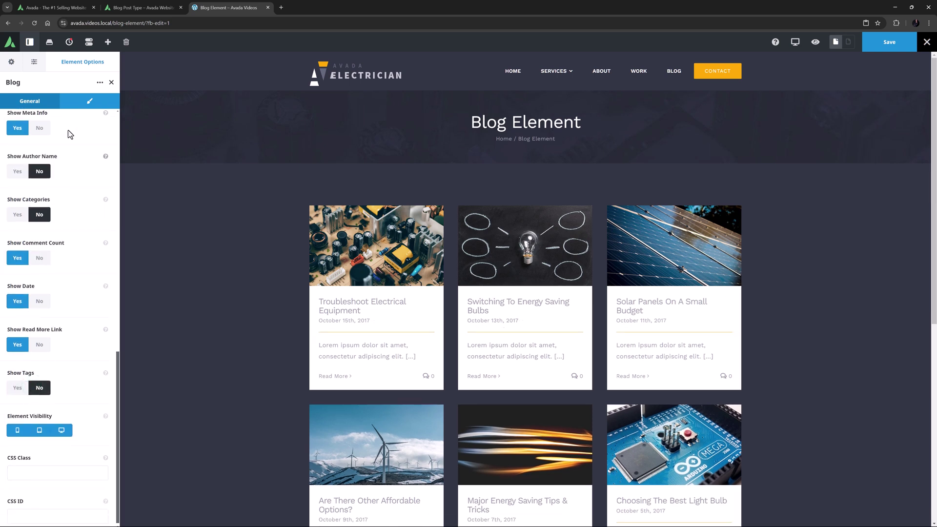
click(87, 102)
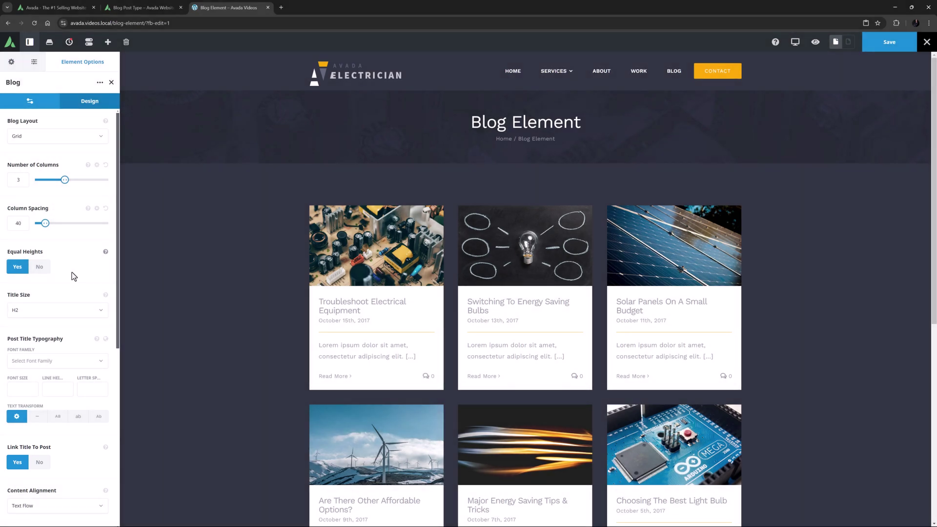
Keep Text Flow content alignment and set Pagination Type to Load More Button
scroll(74, 277, down, 6)
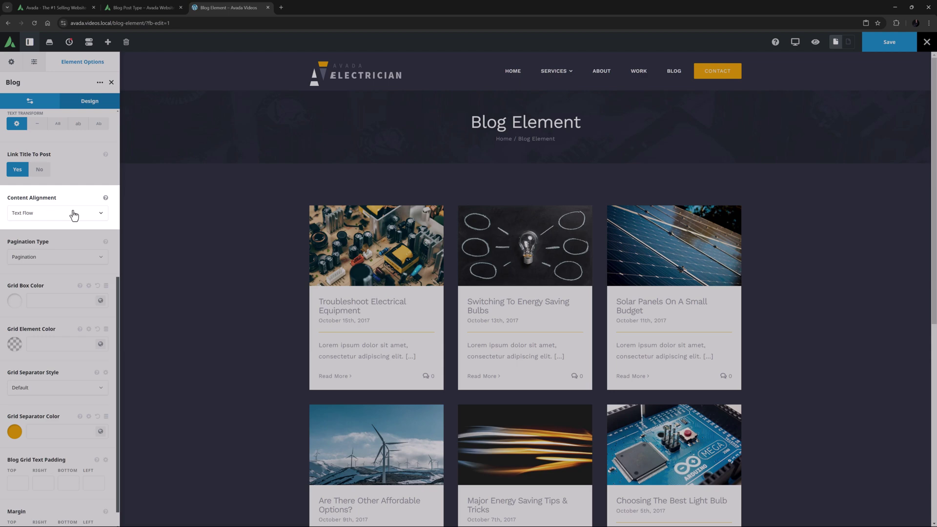
click(74, 215)
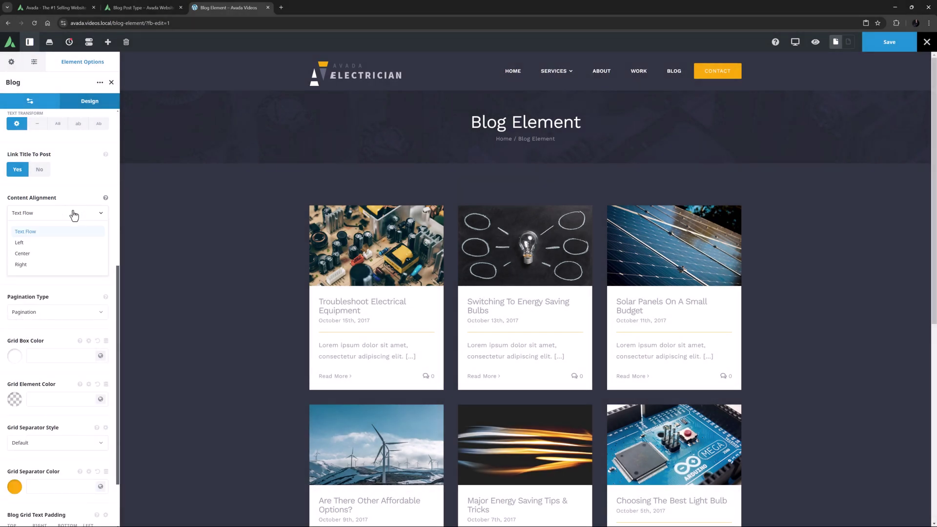
click(74, 215)
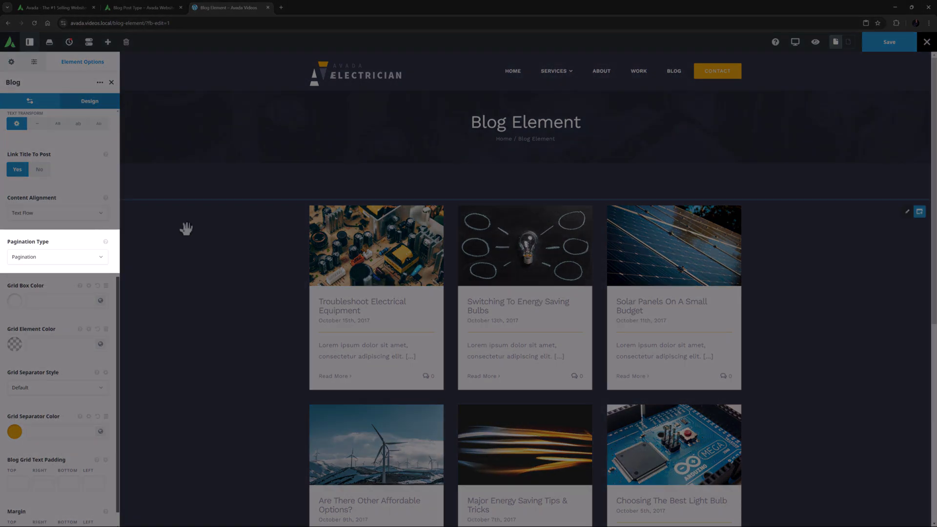
scroll(187, 230, down, 3)
scroll(187, 230, down, 2)
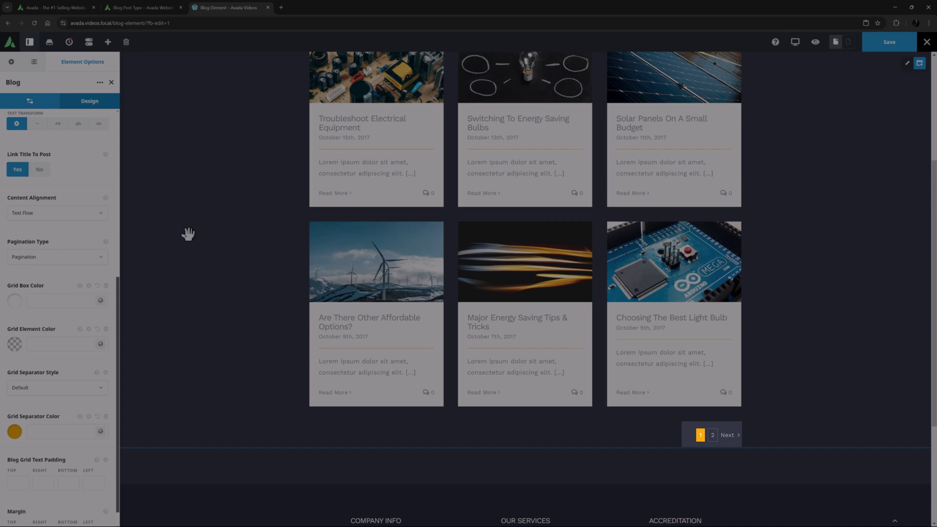
scroll(188, 234, up, 4)
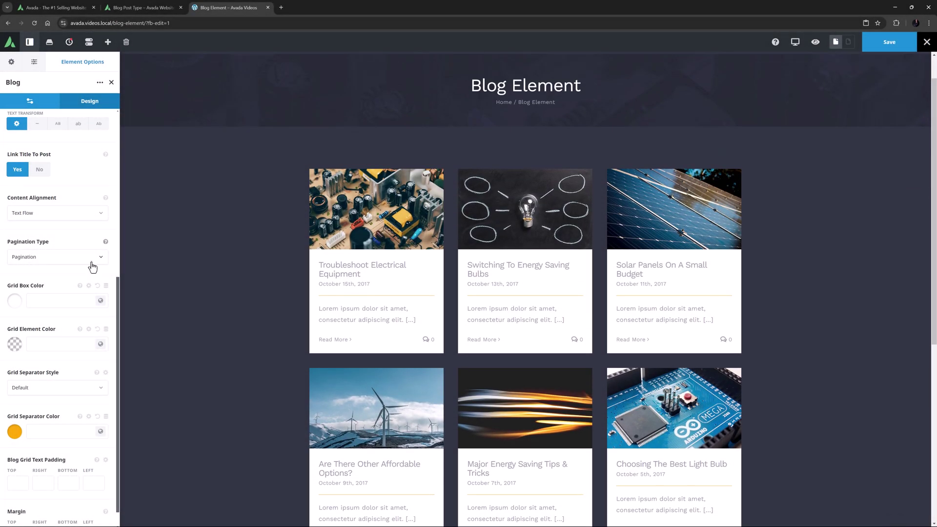
click(92, 262)
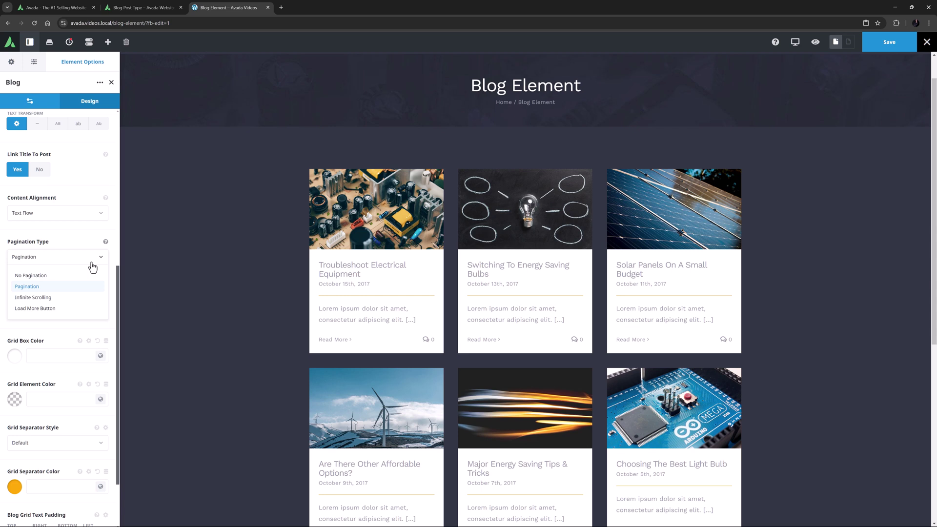
click(48, 308)
Set the Grid Box Color to the global dark Color 8
scroll(178, 279, down, 2)
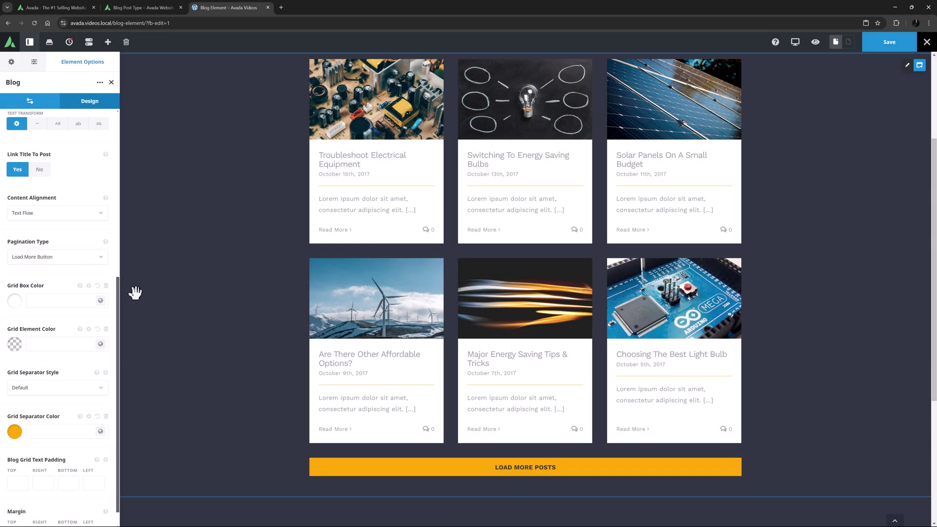
click(101, 300)
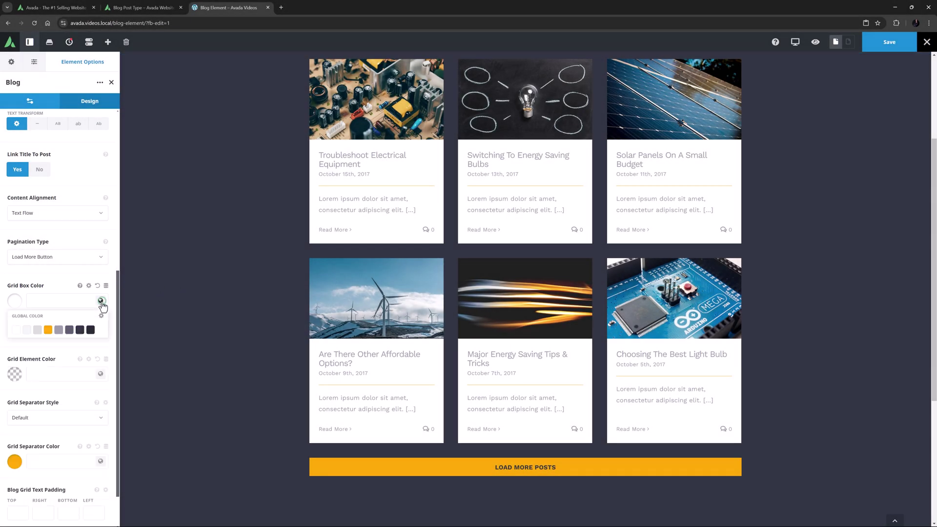
click(91, 330)
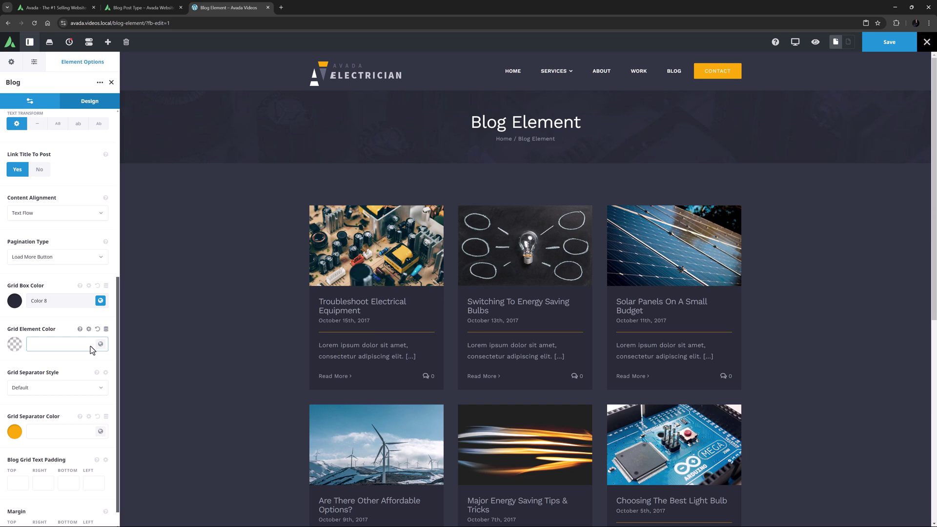
Try a Color 1 grid element color and Timeline layout, then revert via History
click(100, 344)
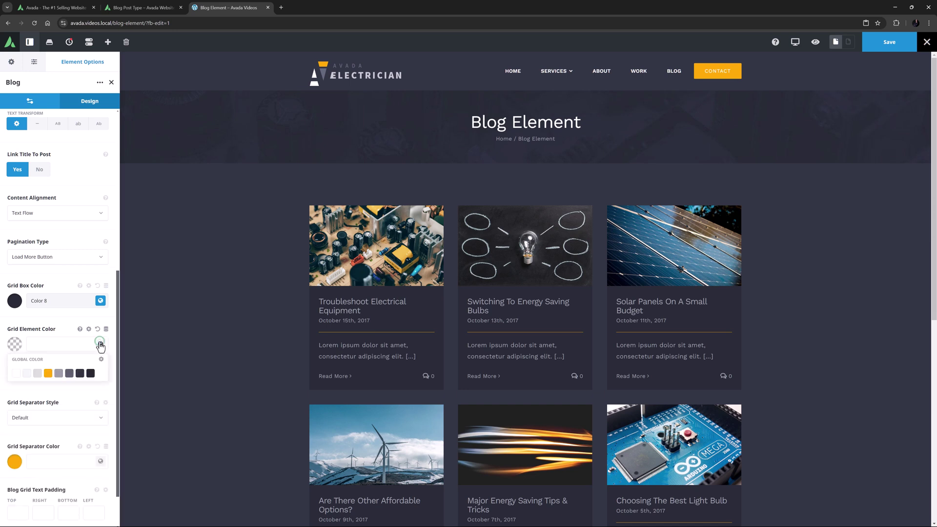
click(15, 374)
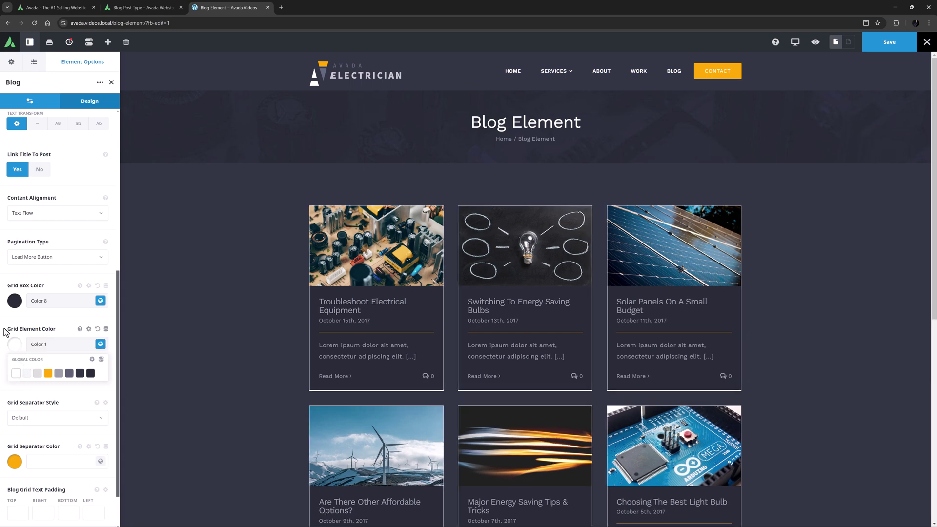
scroll(35, 215, up, 7)
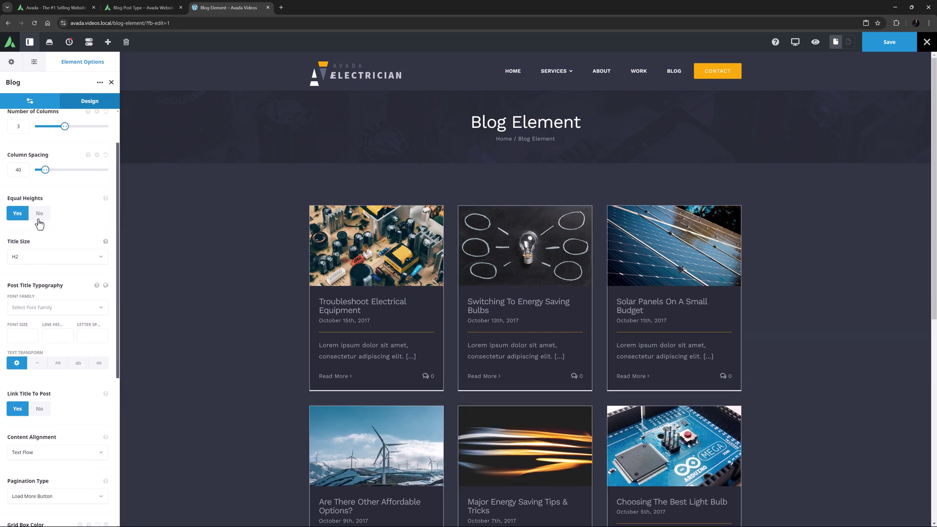
click(32, 139)
click(35, 187)
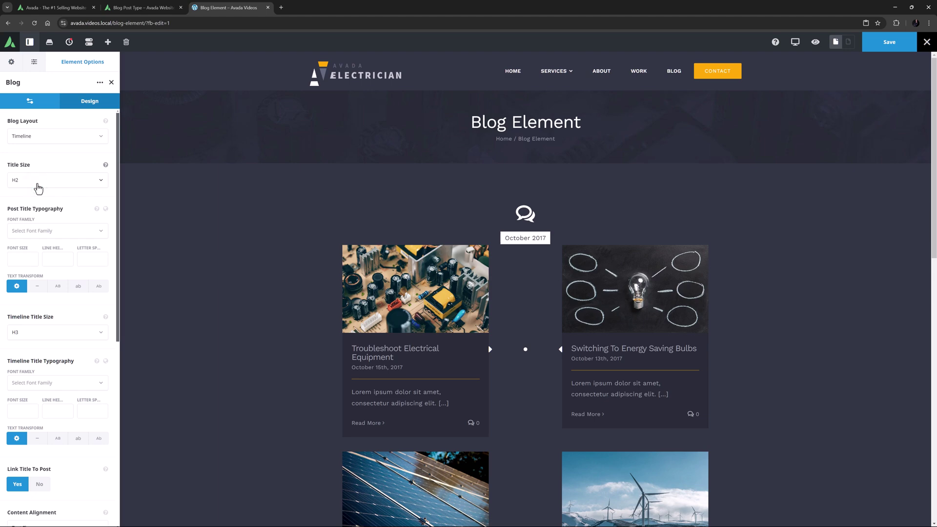
mouse_move(69, 42)
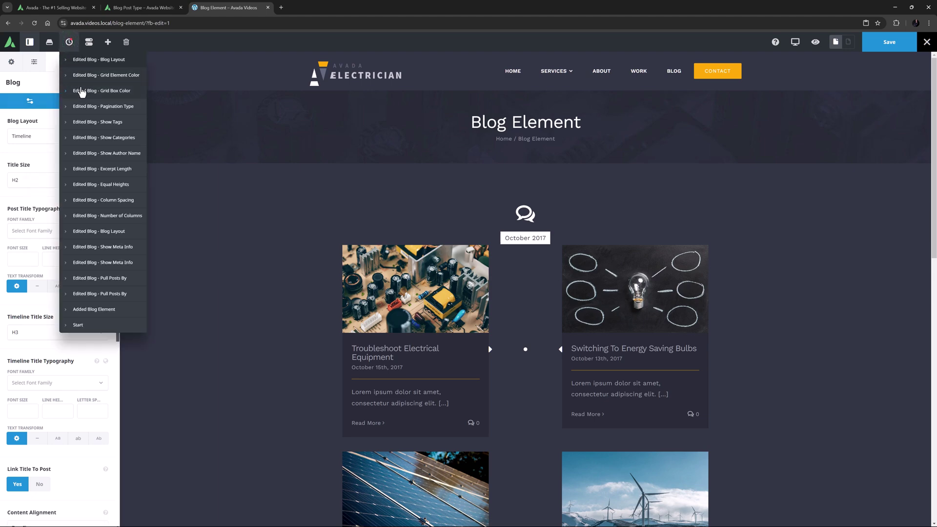
click(81, 92)
scroll(72, 179, down, 8)
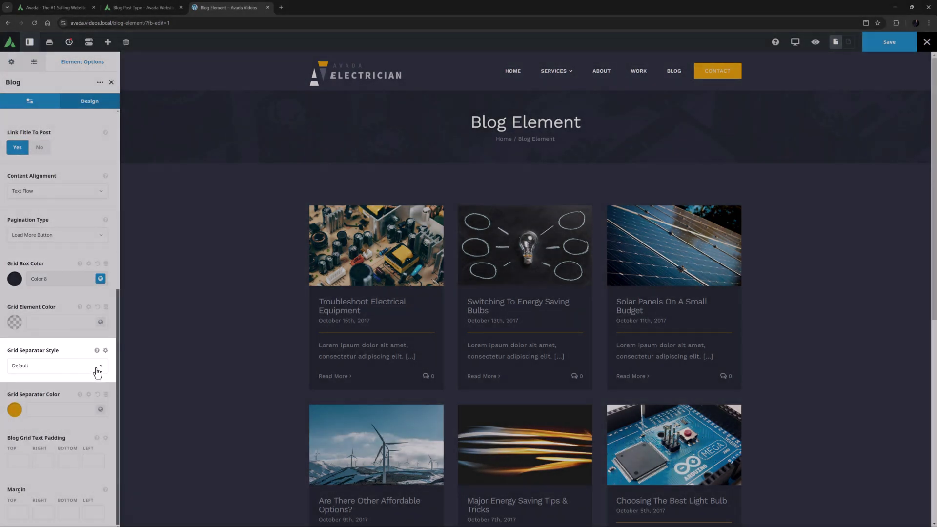
click(102, 367)
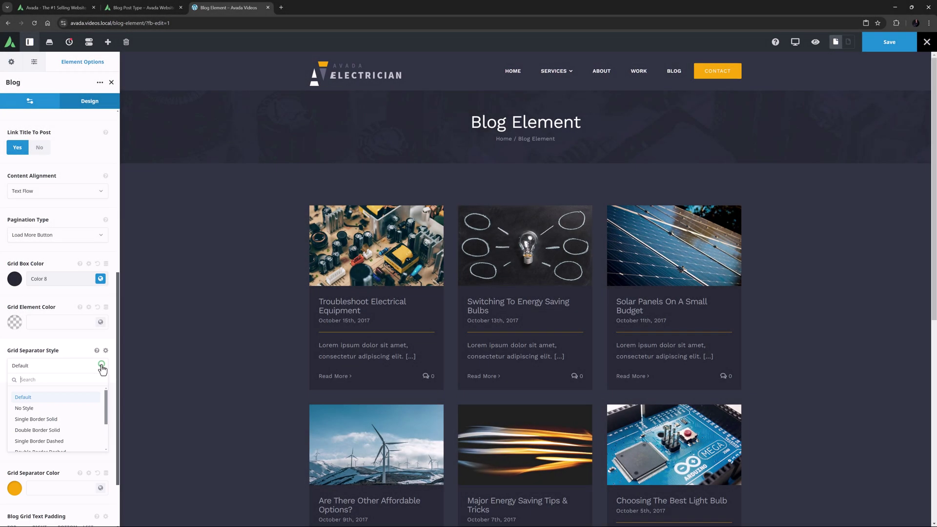
click(101, 367)
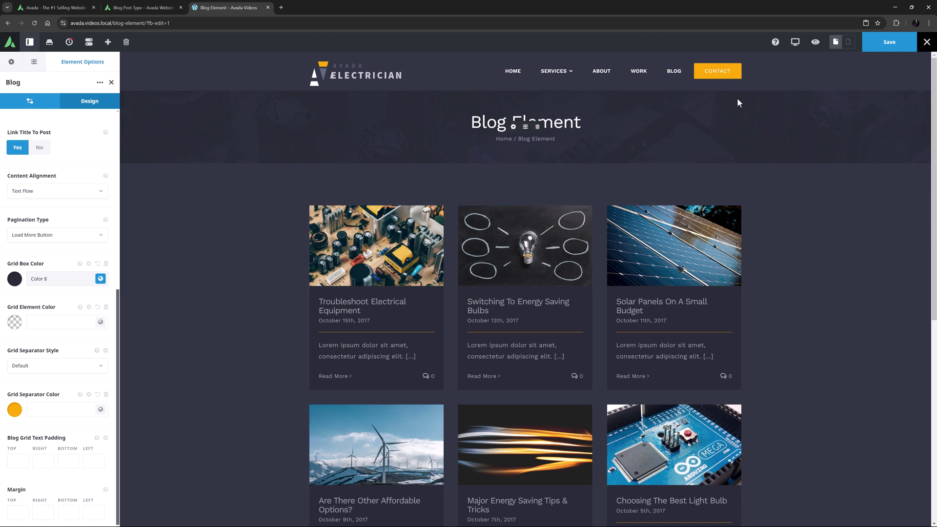
Preview the page and scroll down to the LOAD MORE POSTS button under the dark grid
click(815, 42)
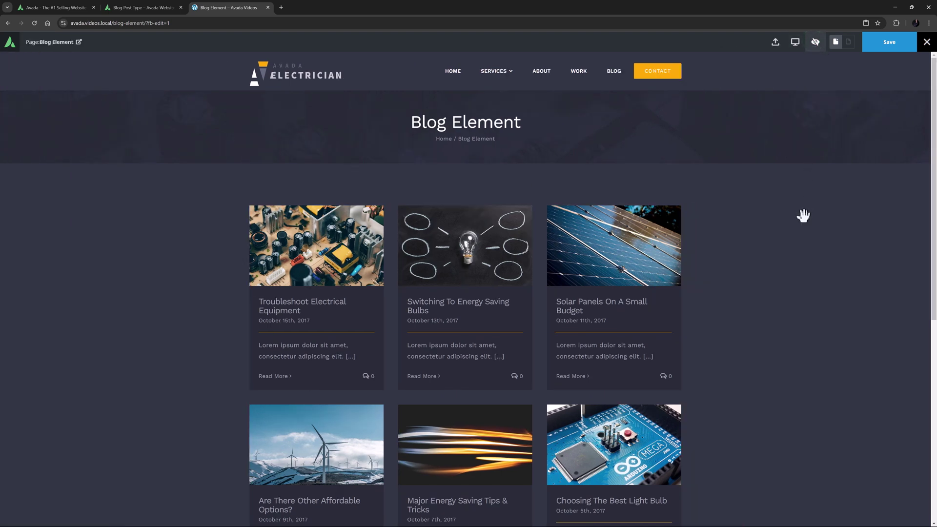
scroll(800, 213, down, 3)
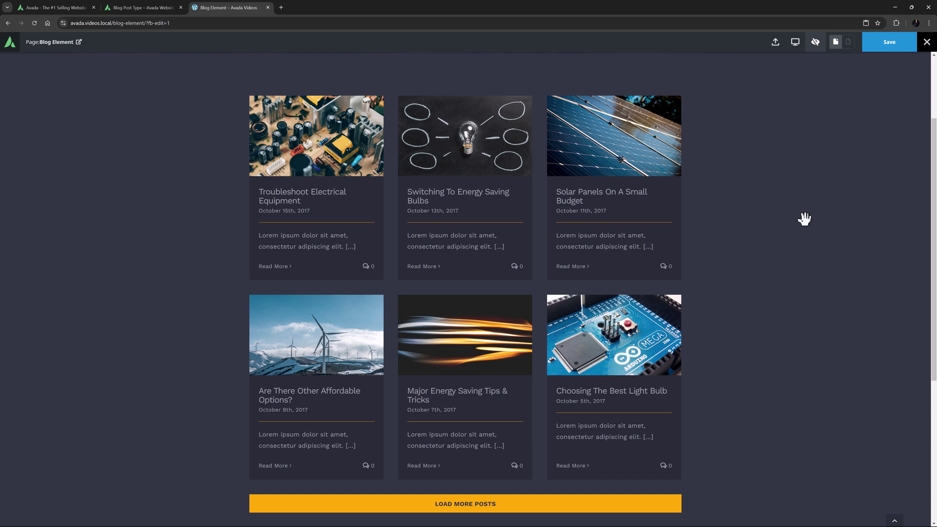